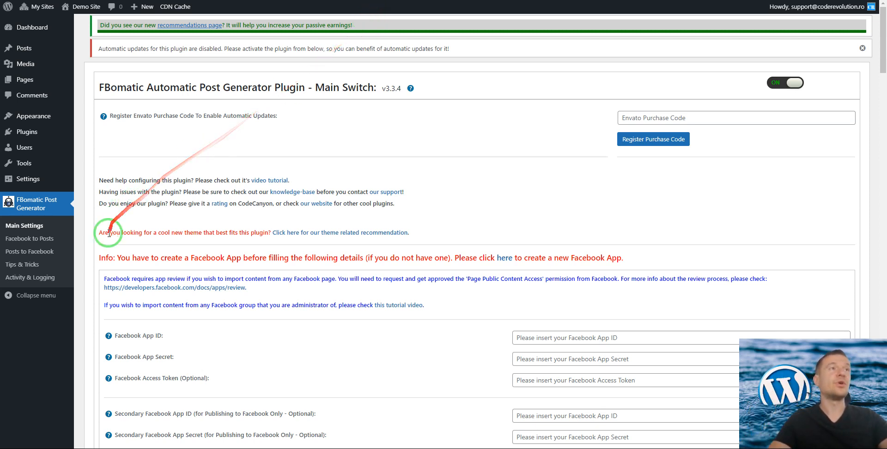
Step: Follow the Facebook App ID help link to Facebook for Developers and open the list of existing apps
scroll(412, 370, down, 2)
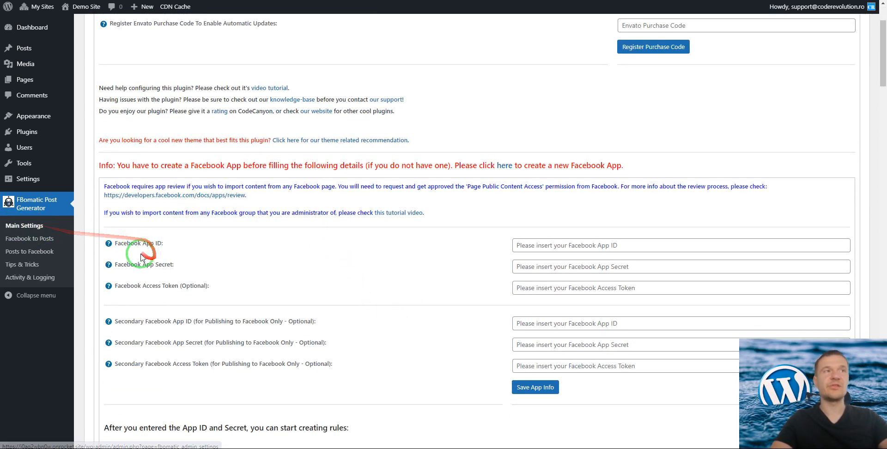
mouse_move(109, 243)
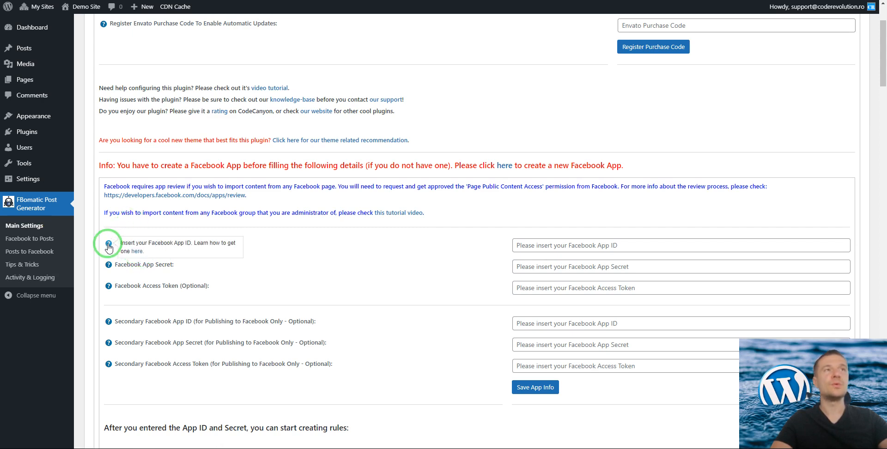
click(136, 251)
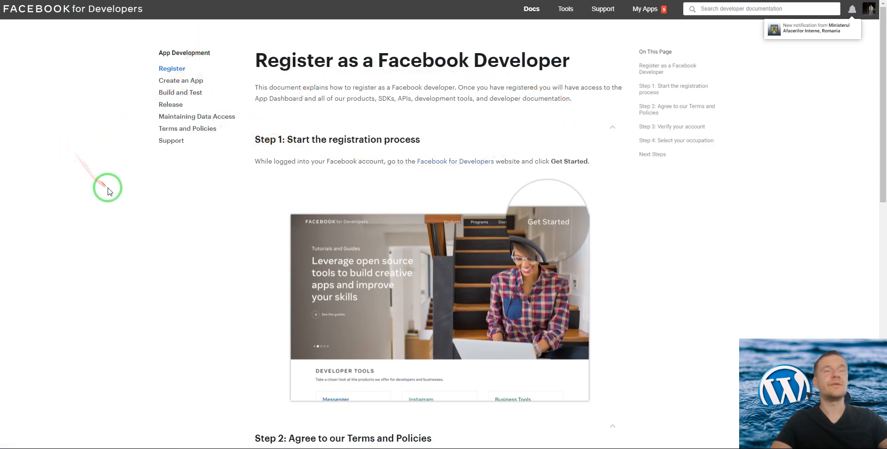
click(650, 13)
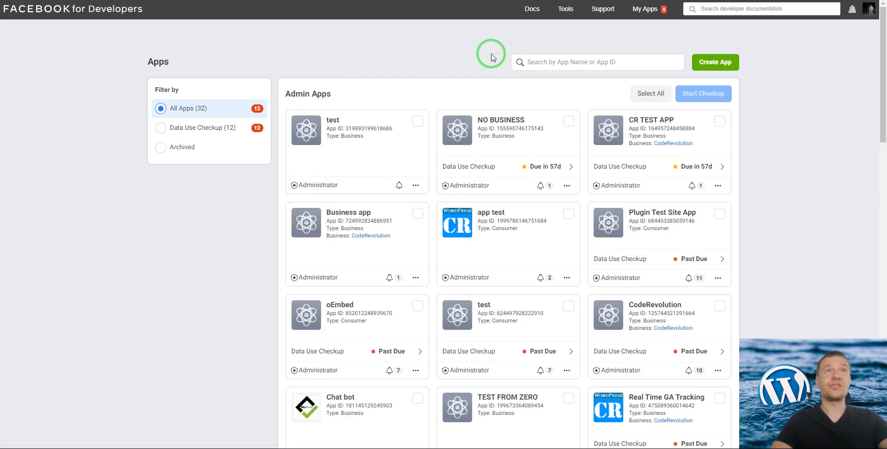
Step: Start creating a new Facebook app with Business as its app type
click(715, 62)
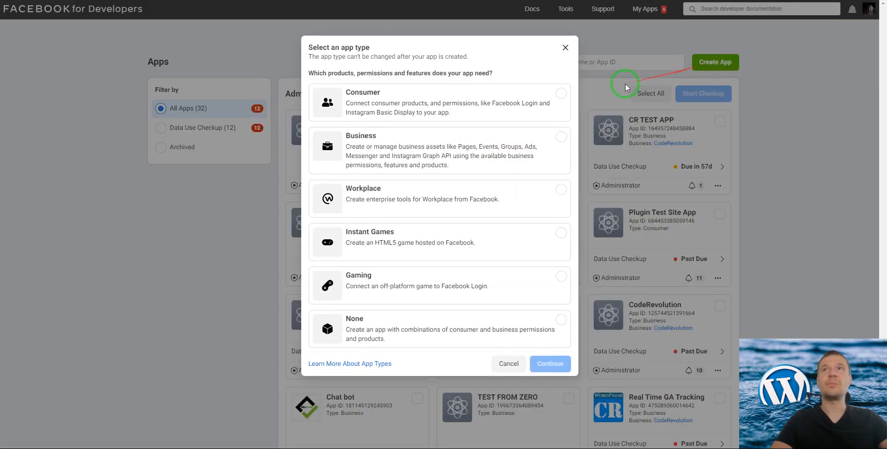
click(380, 154)
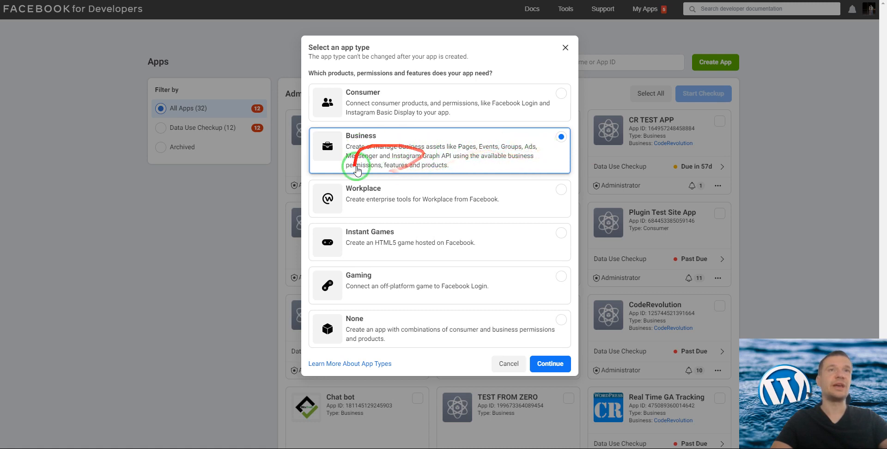
click(544, 364)
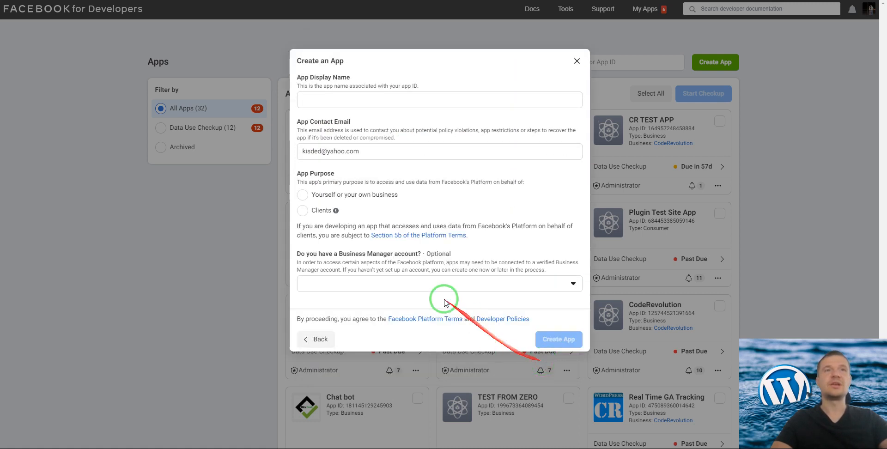
Step: Create the app as "testing temp" for yourself or your own business, confirm with the account password, and decline saving the password
click(312, 100)
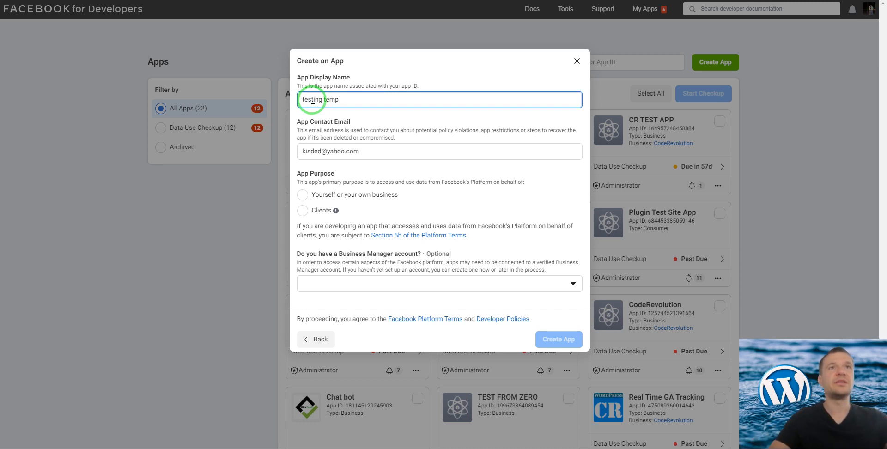
click(301, 196)
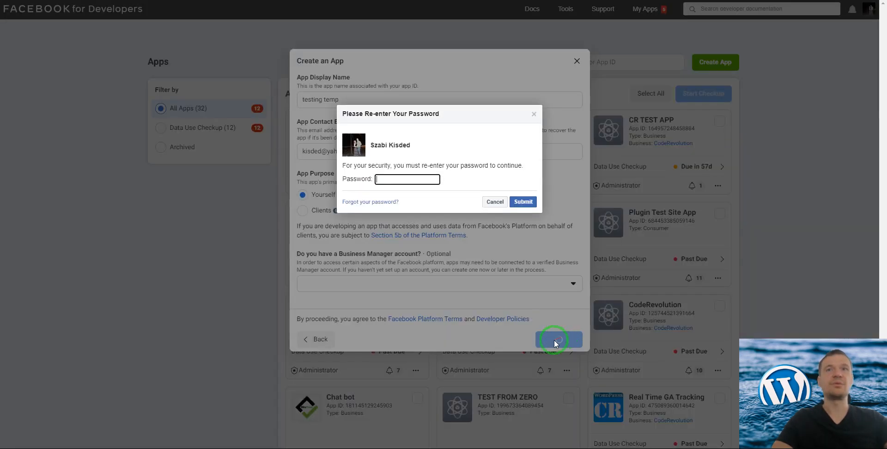
click(418, 181)
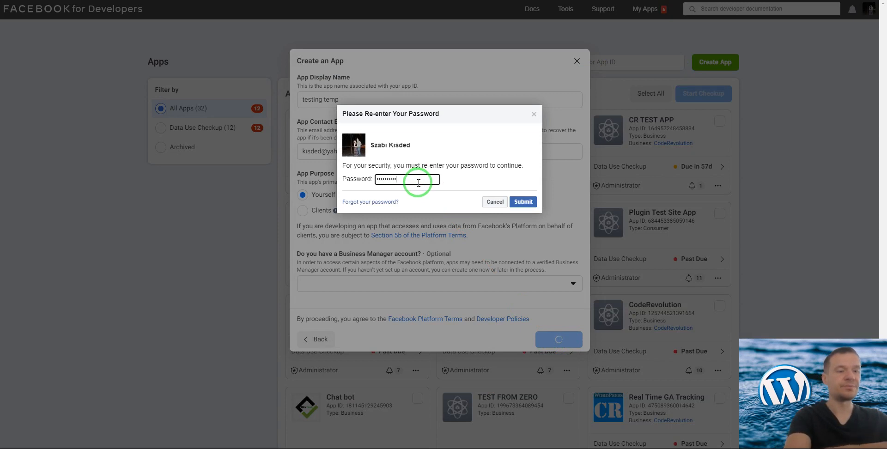
key(Return)
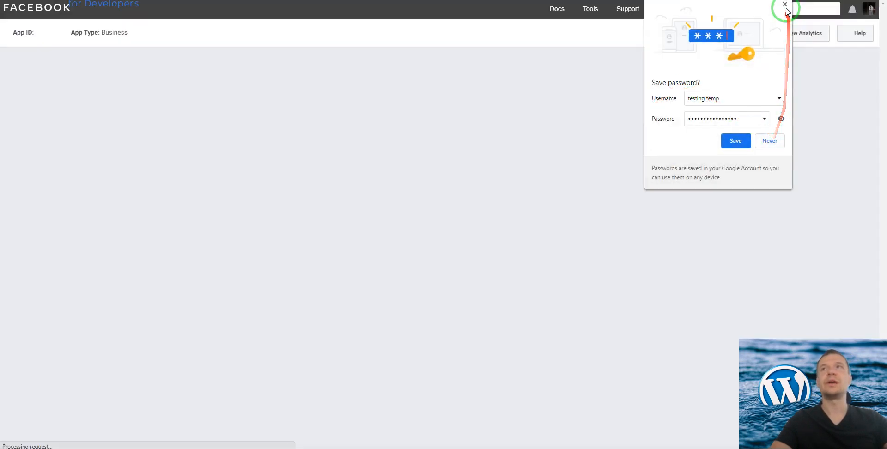
click(784, 10)
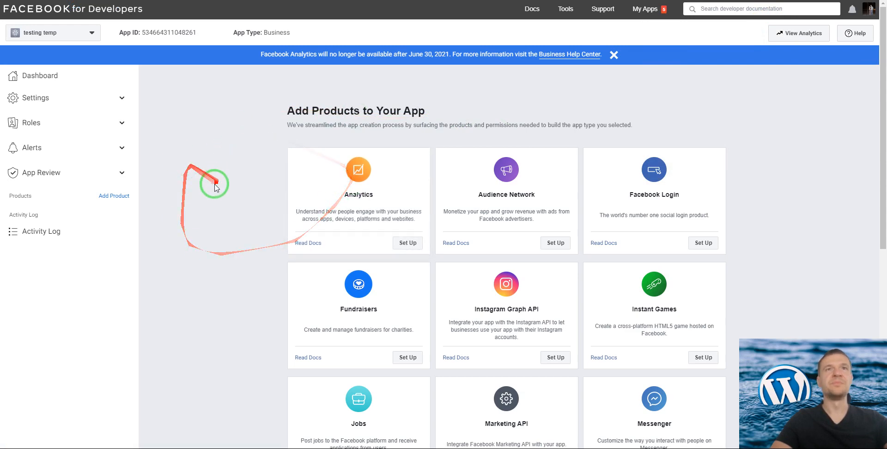
Step: Copy the App ID from the new app's basic settings into the Facebook App ID field of the WordPress plugin
scroll(213, 190, down, 3)
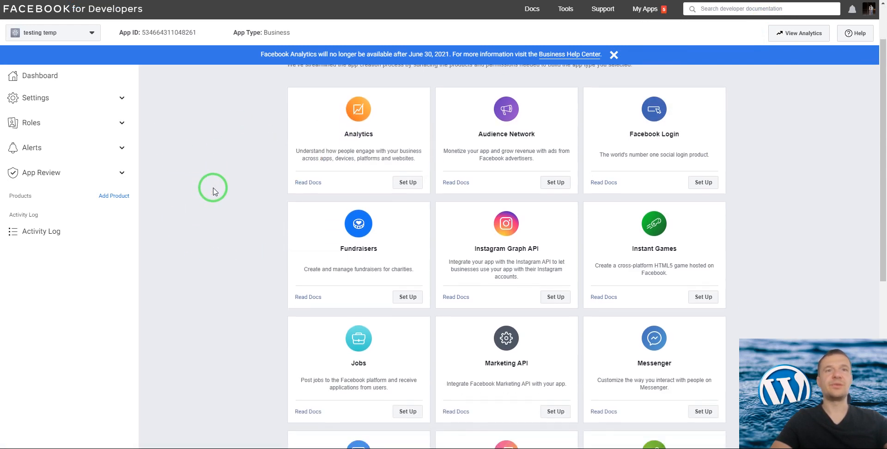
scroll(213, 191, up, 2)
scroll(213, 191, down, 1)
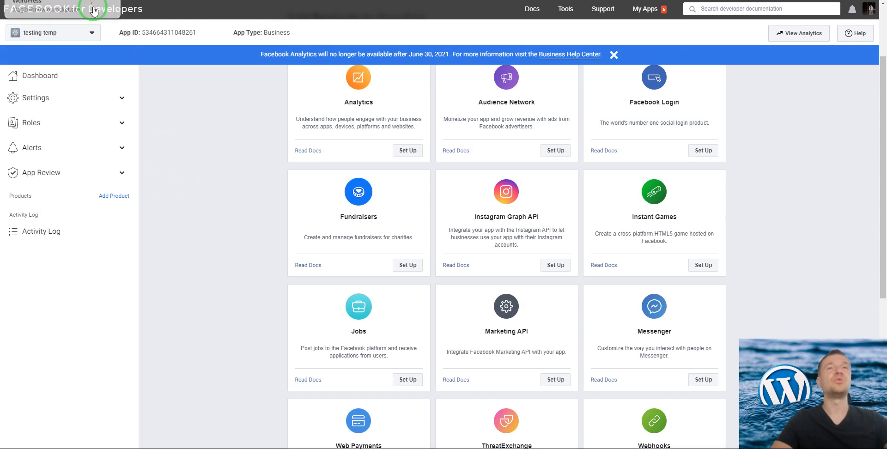
click(28, 98)
click(30, 117)
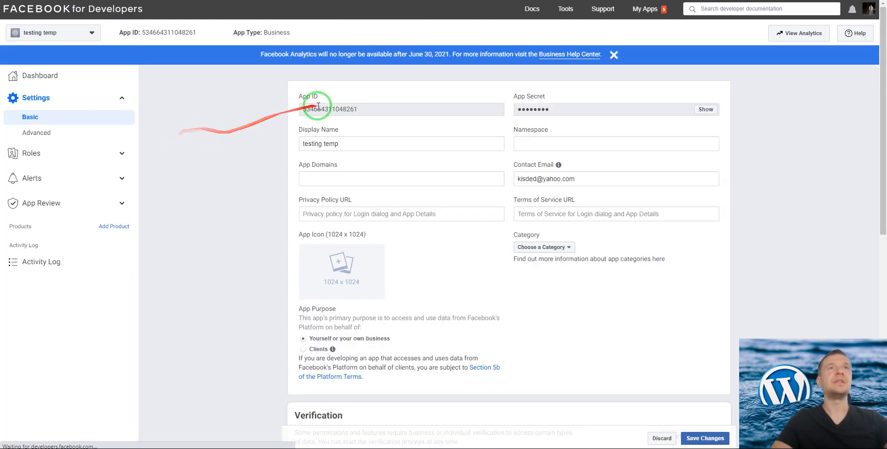
double_click(318, 109)
right_click(318, 110)
click(325, 113)
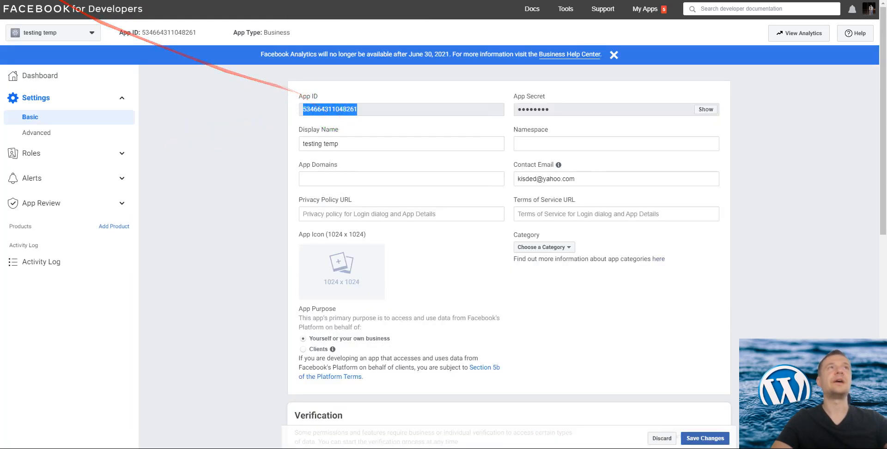
click(65, 0)
right_click(525, 243)
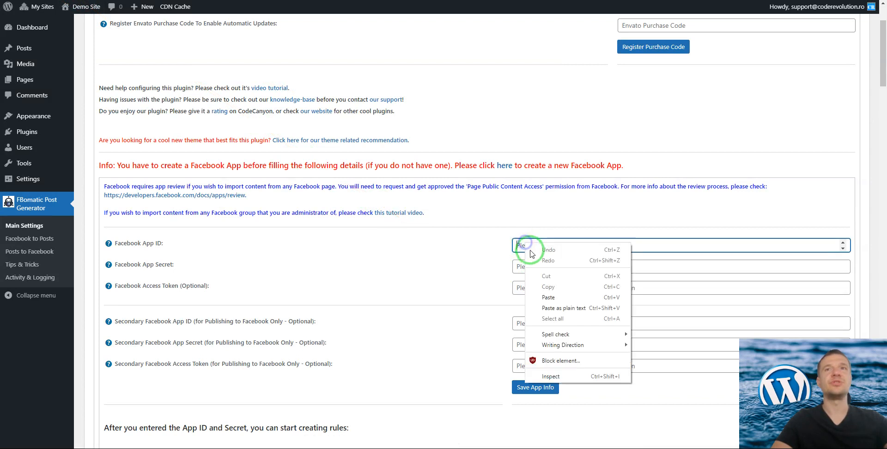
click(549, 305)
Step: Reveal the App Secret in the Facebook app's basic settings and copy it into the plugin's Facebook App Secret field
click(46, 0)
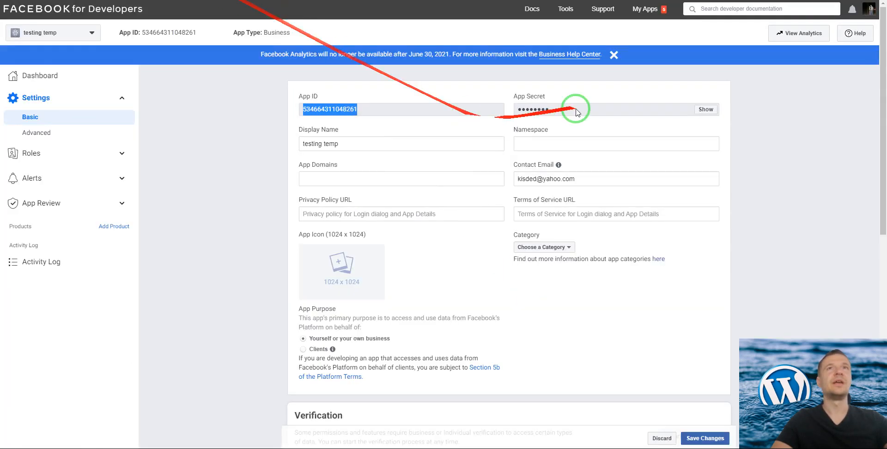
click(707, 110)
double_click(577, 111)
right_click(577, 111)
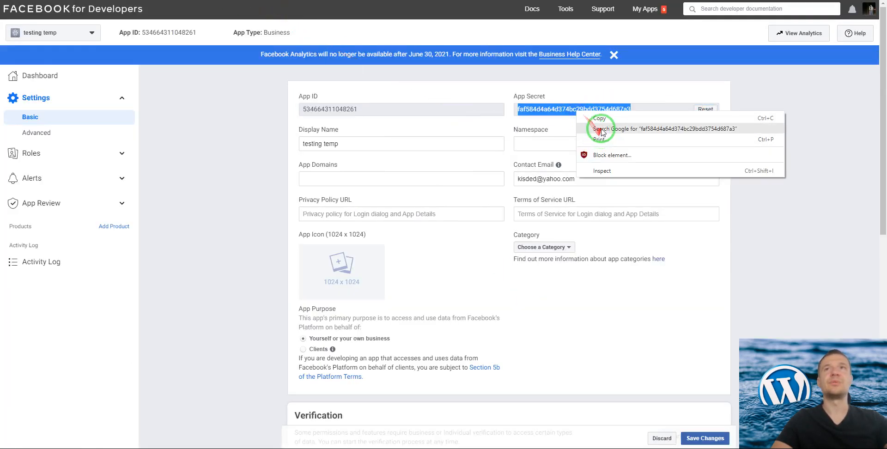
click(596, 118)
click(105, 0)
right_click(528, 264)
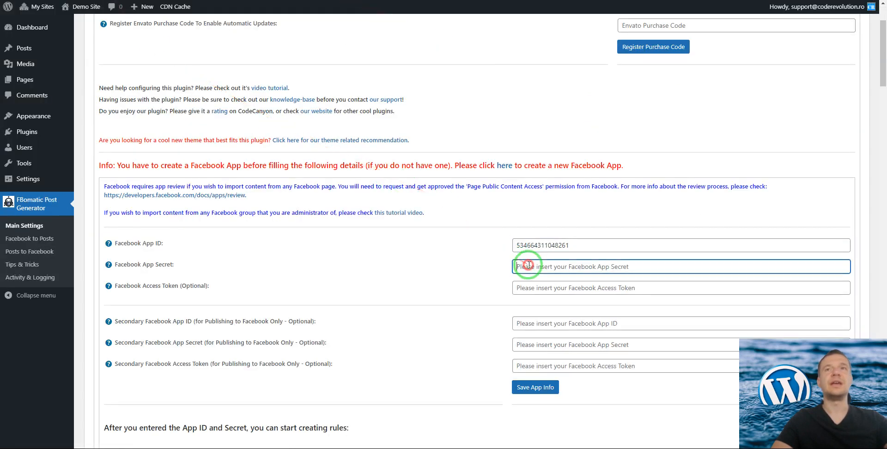
click(552, 362)
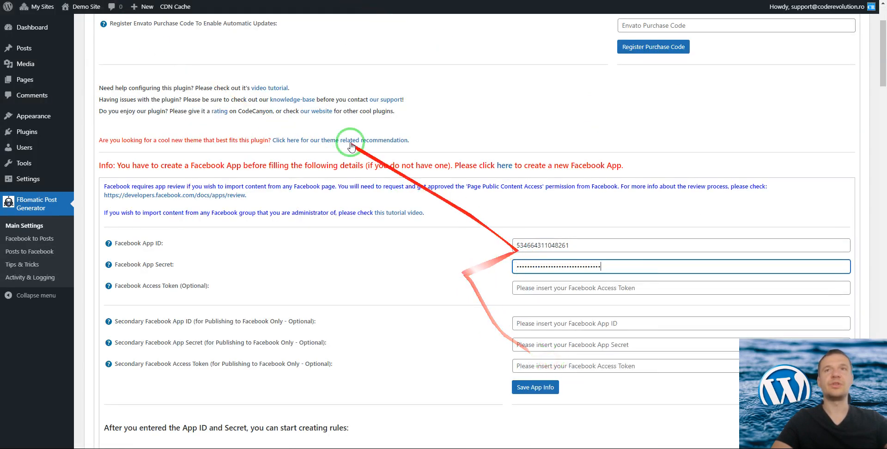
Step: Save the Facebook app info in the FBomatic plugin's main settings
click(157, 0)
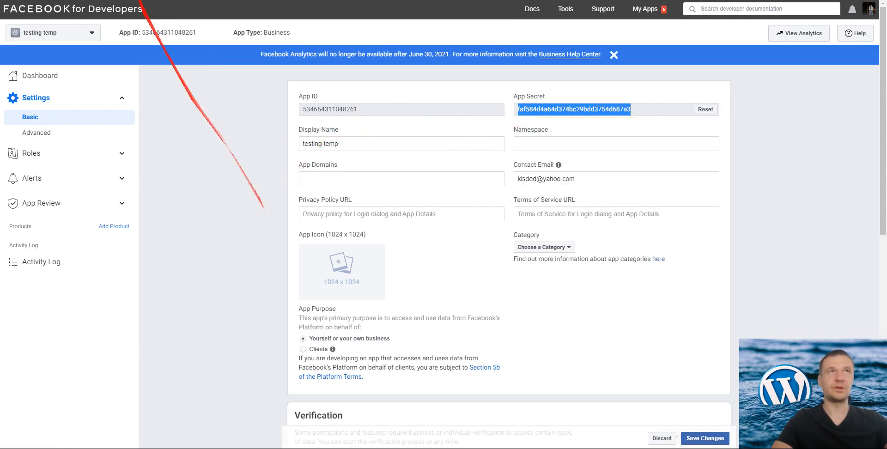
click(105, 0)
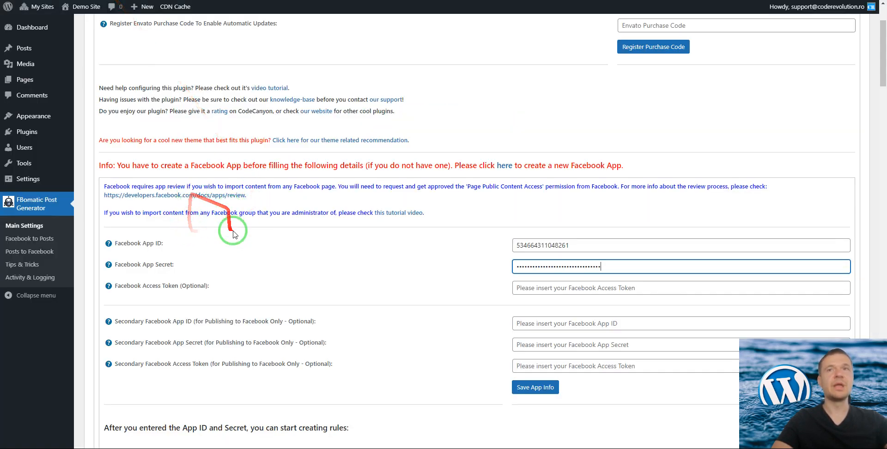
click(535, 387)
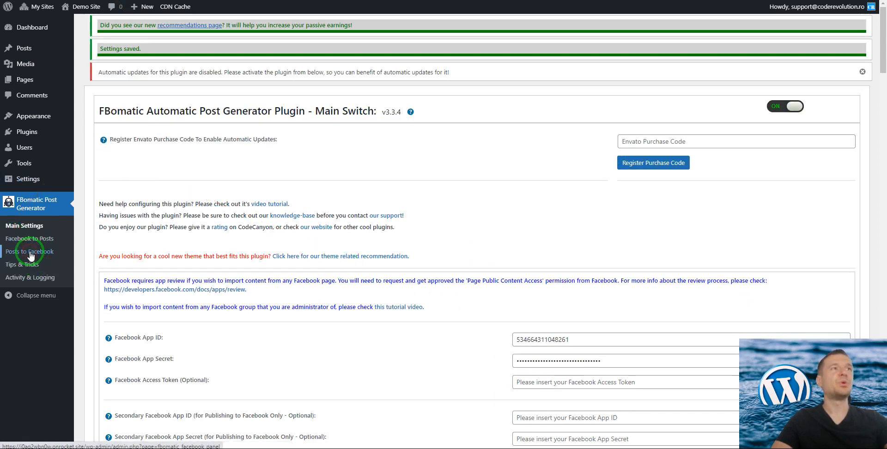
Step: Copy the App Domains URL given in the required steps on the plugin's Posts to Facebook page
click(30, 252)
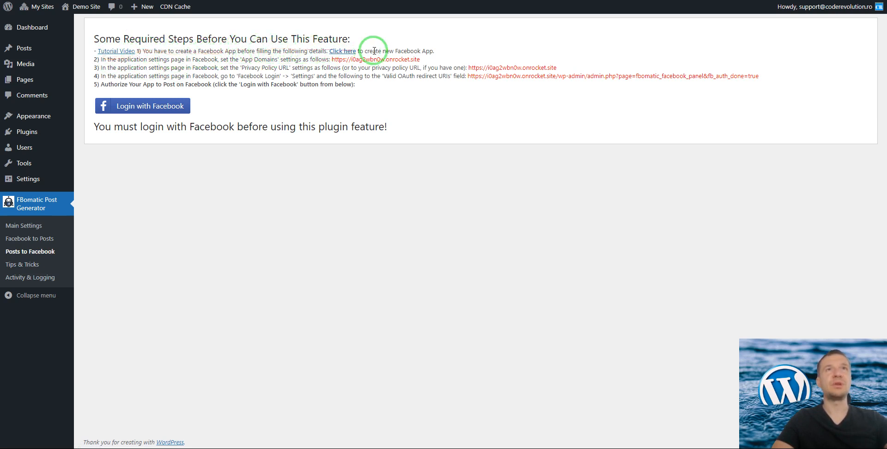
drag(333, 59, 421, 61)
right_click(420, 60)
click(423, 65)
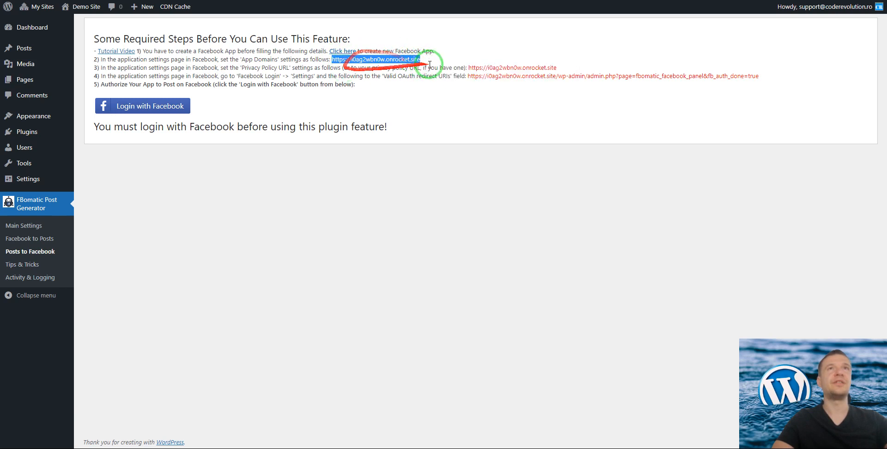
right_click(369, 59)
click(384, 65)
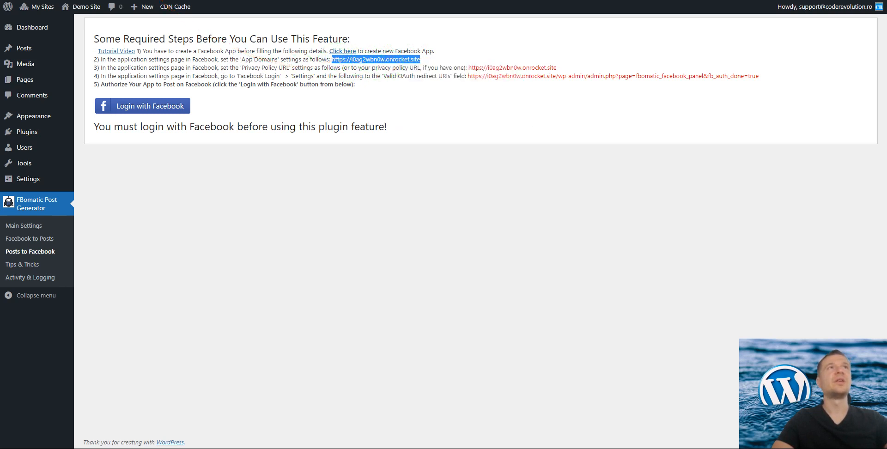
click(162, 0)
click(328, 175)
right_click(328, 176)
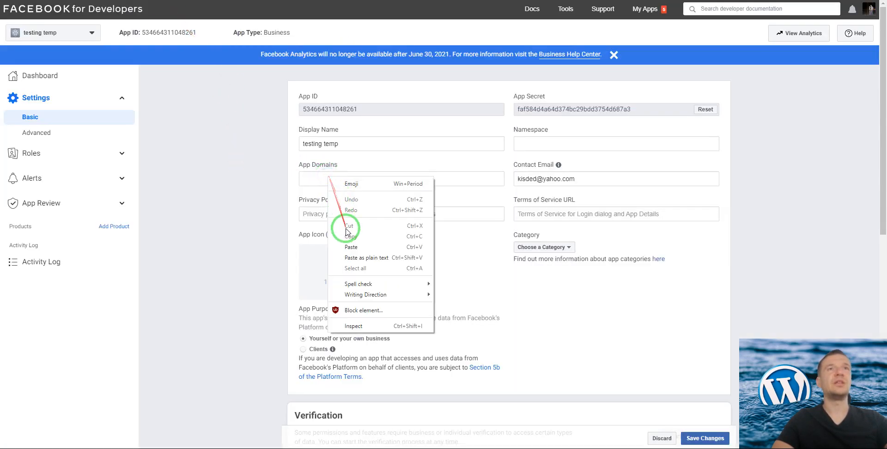
click(350, 246)
key(Return)
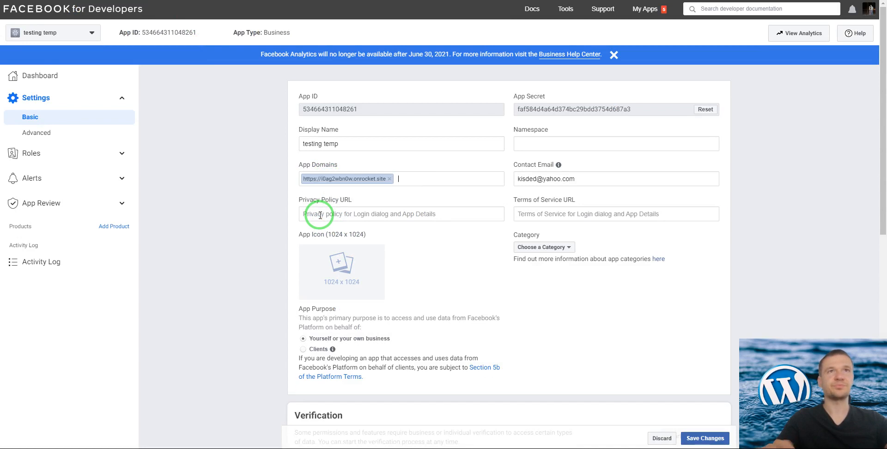
click(323, 215)
right_click(322, 216)
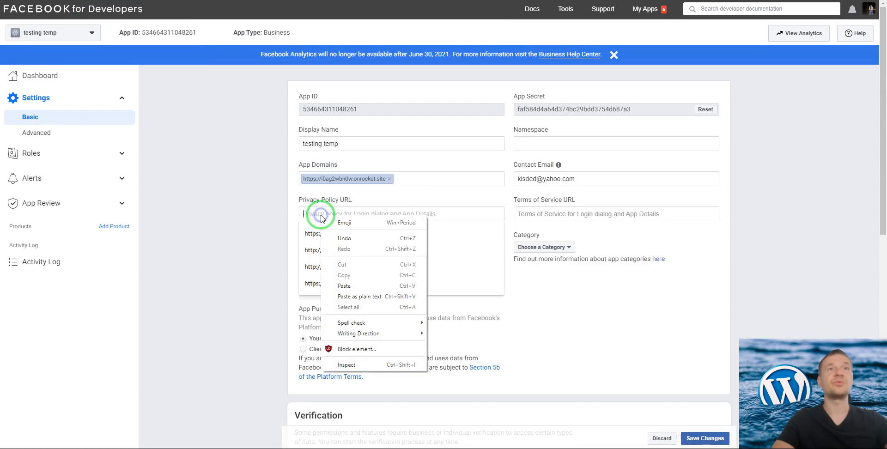
click(347, 285)
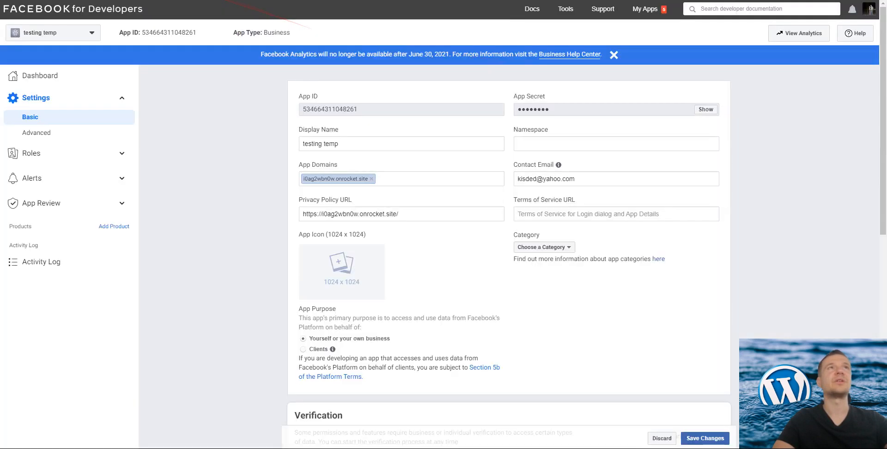
click(703, 437)
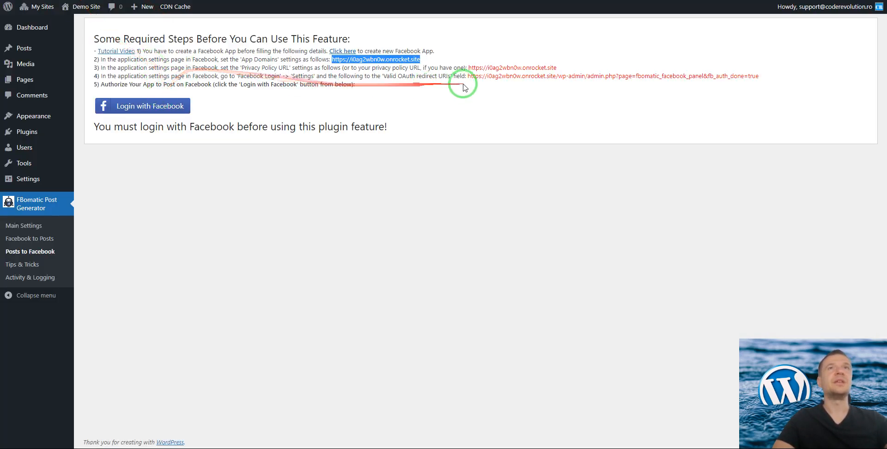
Step: Copy the Valid OAuth redirect URI from the plugin's Posts to Facebook page and return to the Facebook app settings
click(469, 75)
drag(523, 74, 760, 80)
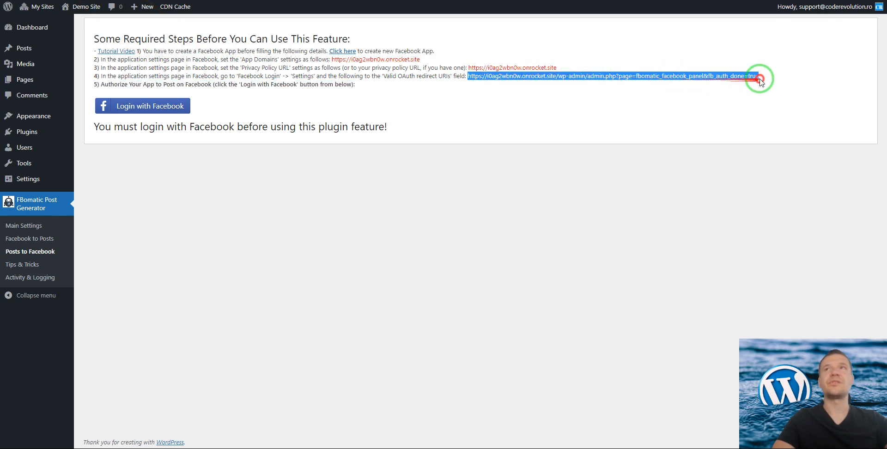
right_click(744, 74)
click(746, 79)
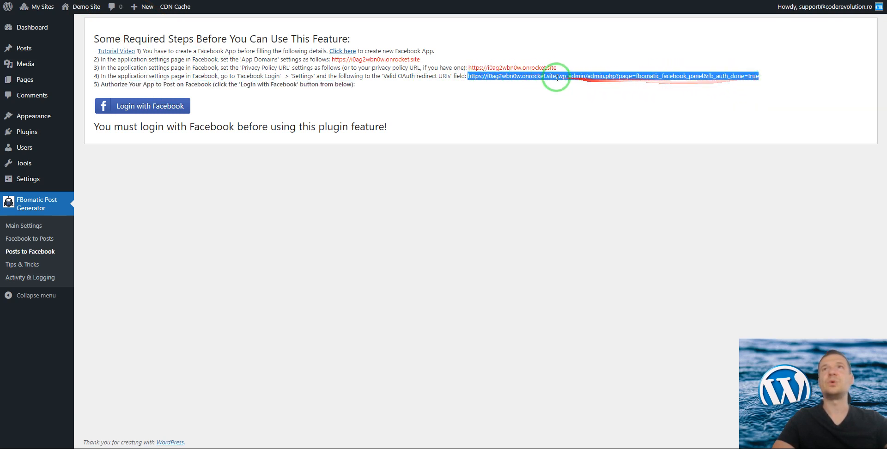
click(133, 0)
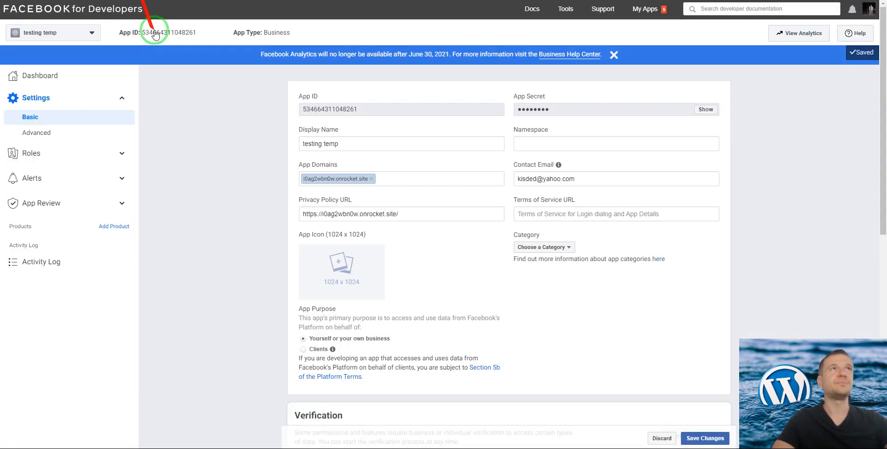
Step: Add the Facebook Login product to the testing temp app and choose Web as its platform
click(114, 227)
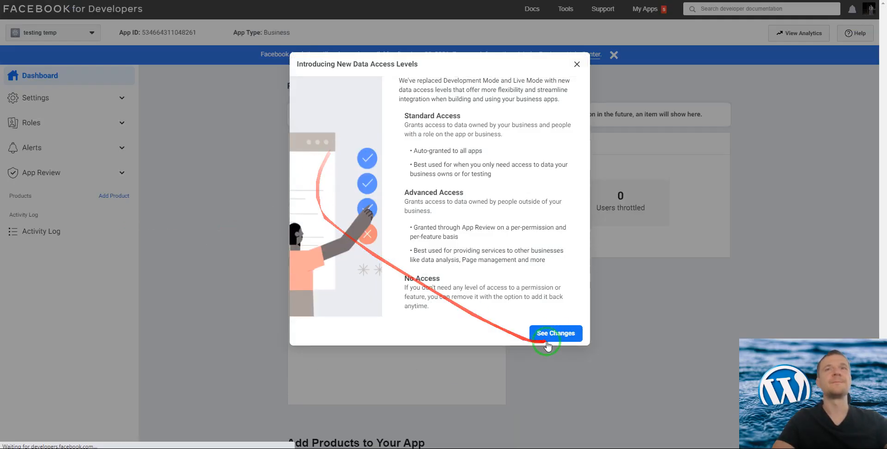
click(577, 65)
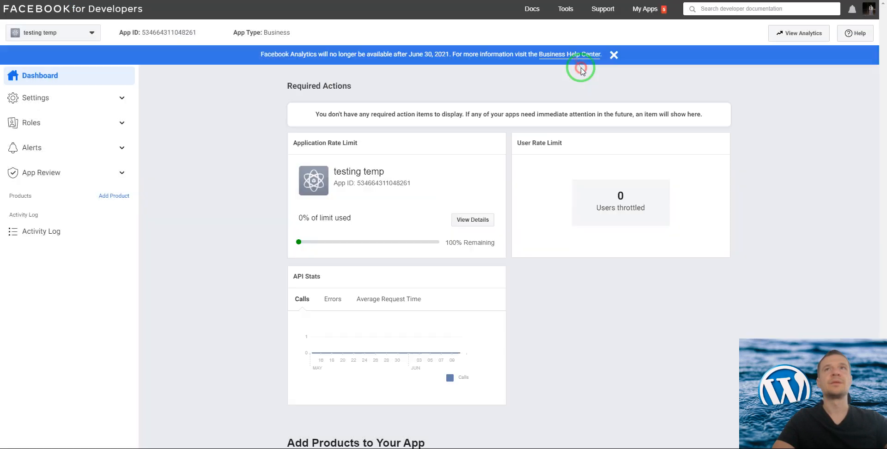
scroll(250, 208, down, 8)
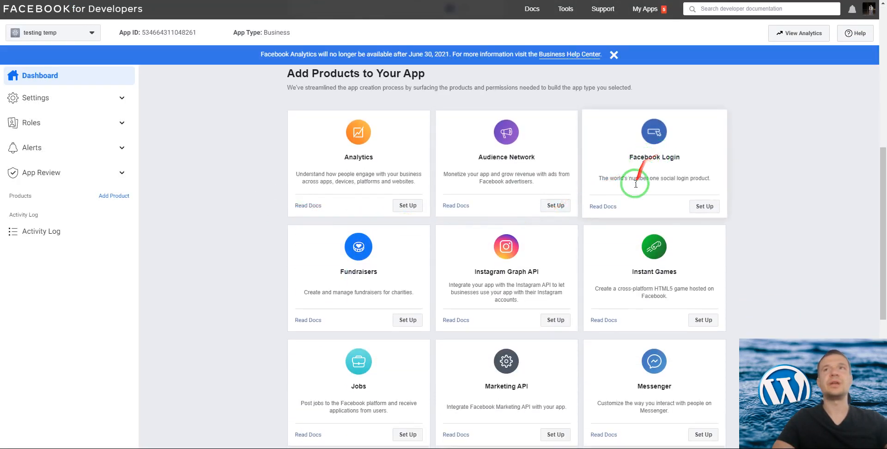
click(699, 204)
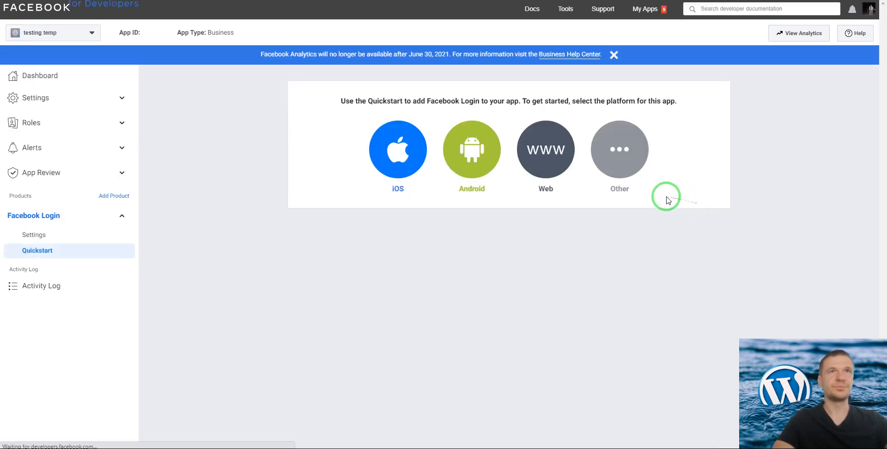
click(542, 140)
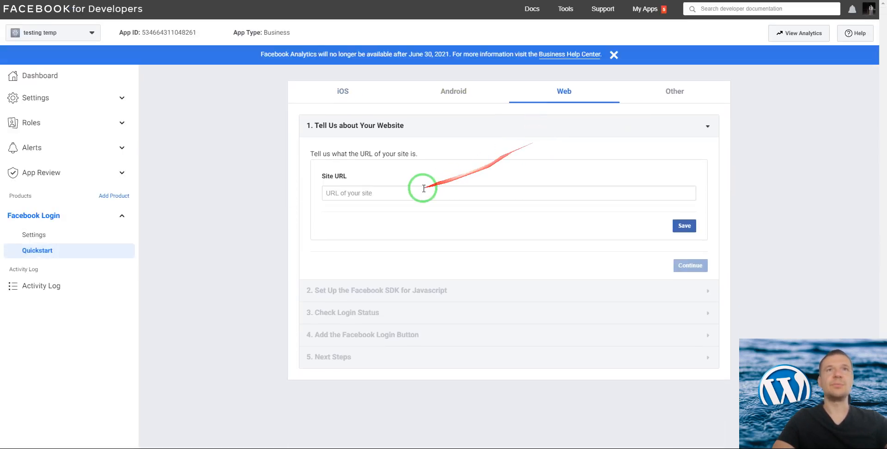
click(348, 193)
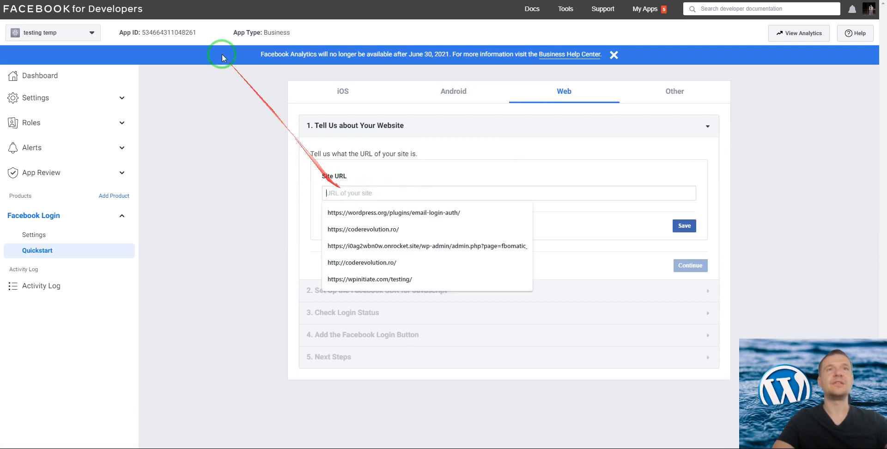
click(354, 247)
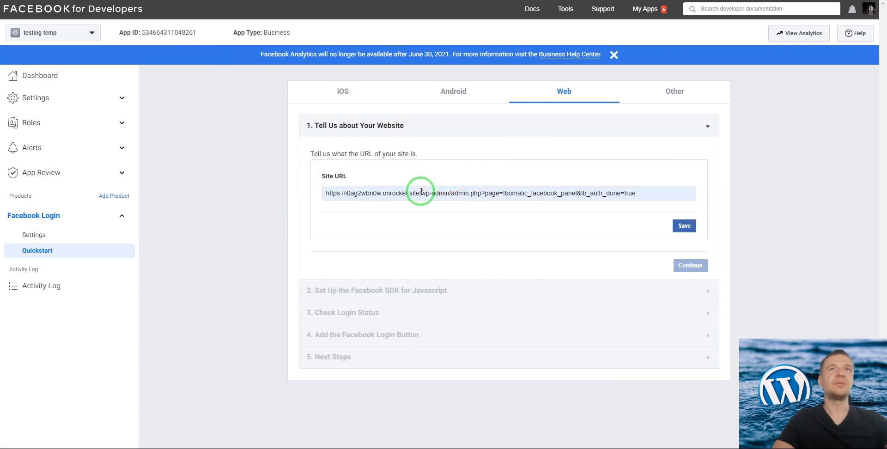
drag(421, 190, 644, 192)
key(BackSpace)
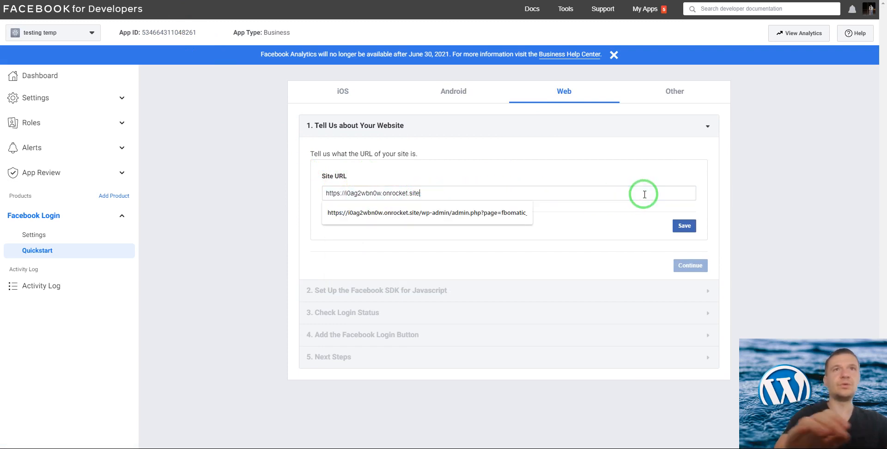
click(574, 231)
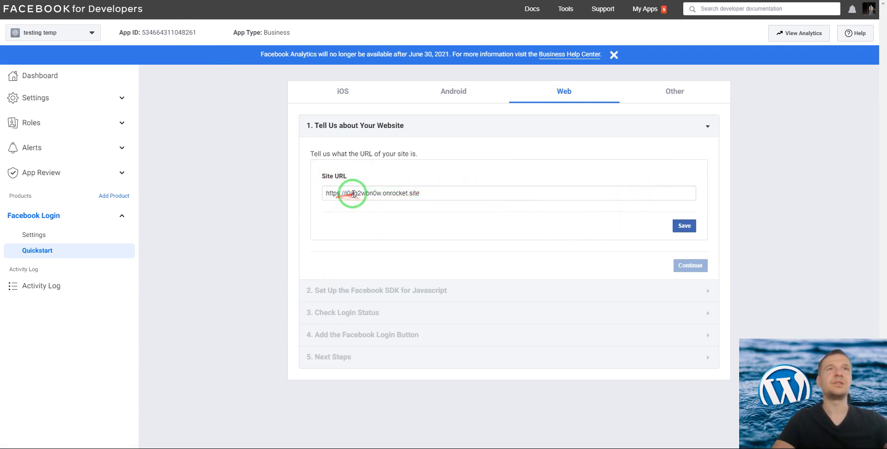
click(684, 226)
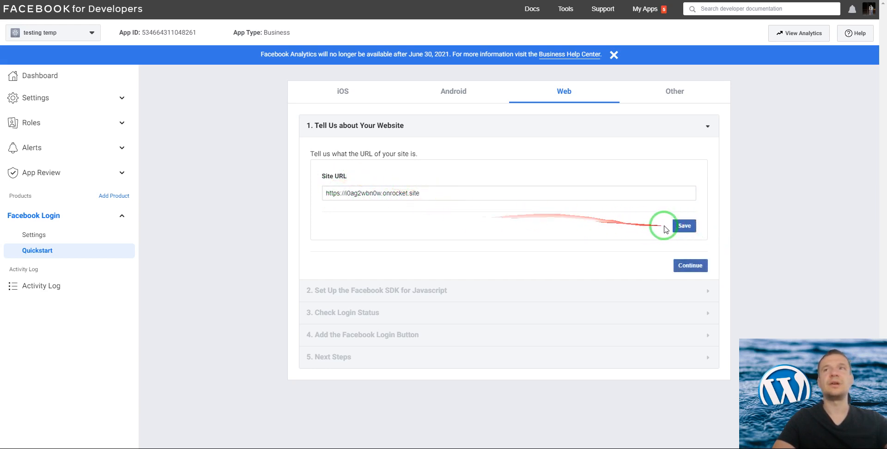
click(683, 225)
Step: Advance through the remaining Facebook Login quickstart sections up to Next Steps, keeping the defaults
click(689, 265)
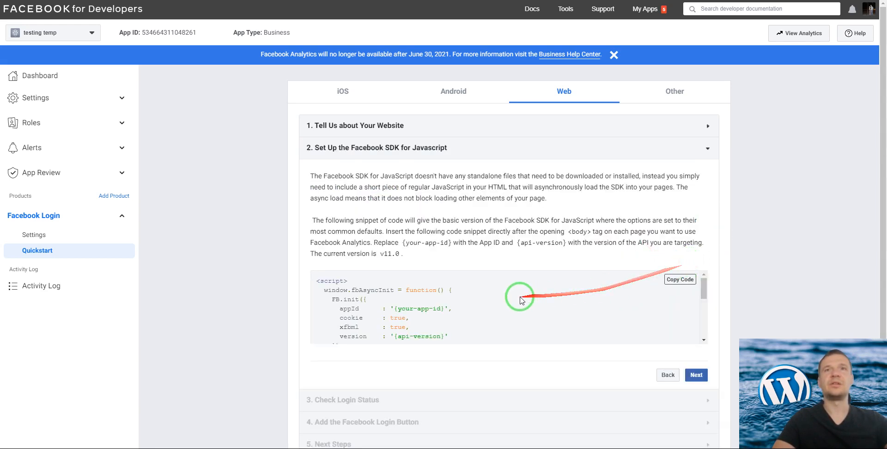
scroll(578, 324, down, 3)
click(697, 373)
scroll(693, 369, down, 10)
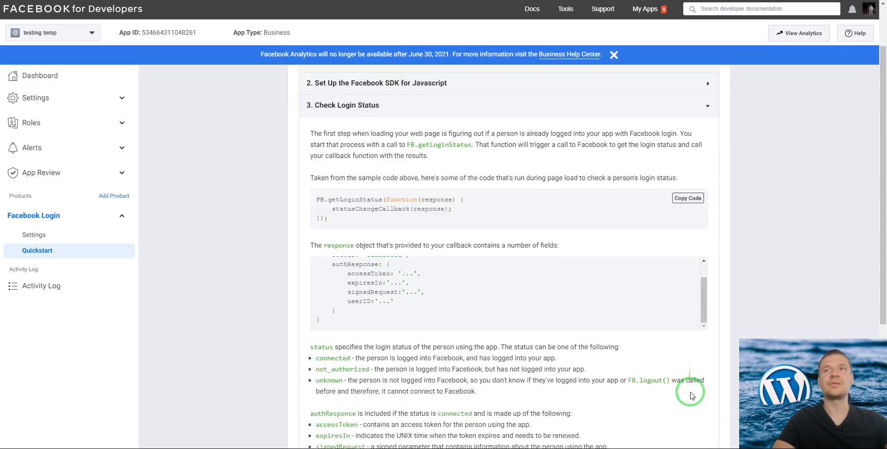
click(696, 350)
click(696, 373)
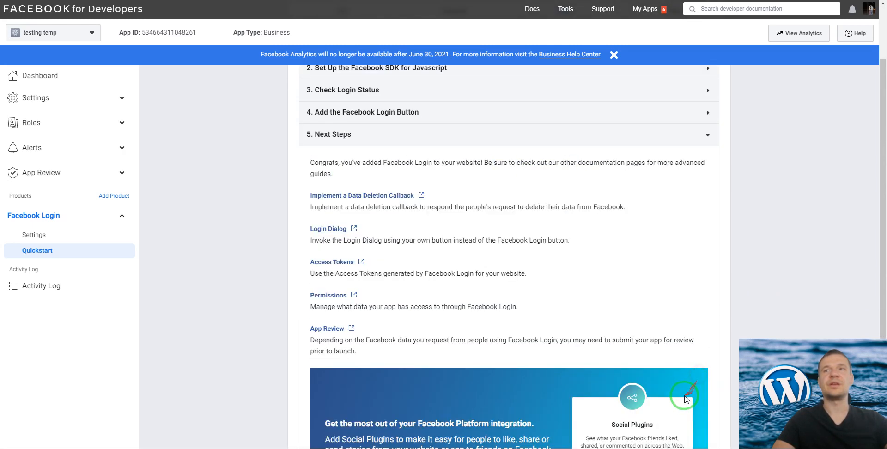
scroll(689, 384, down, 4)
mouse_move(683, 386)
mouse_down()
mouse_move(721, 397)
mouse_move(140, 314)
mouse_up()
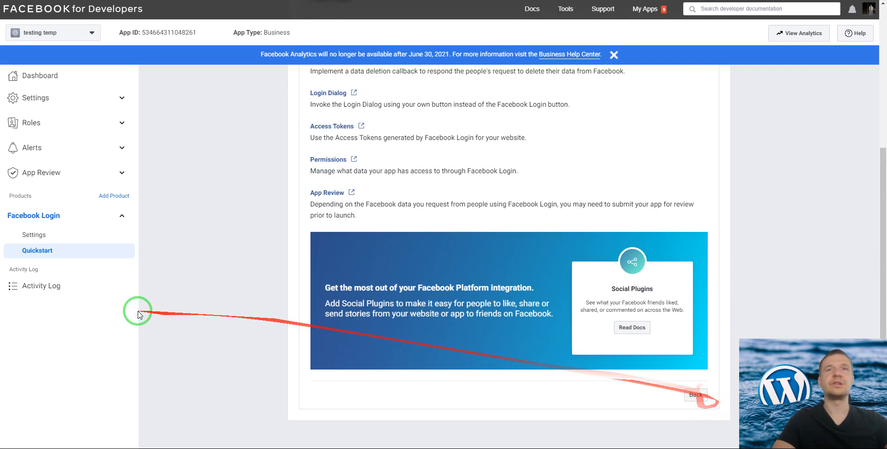
Step: Open the Facebook Login settings and copy the Valid OAuth redirect URI from the plugin's required steps
click(35, 236)
drag(35, 236, 215, 194)
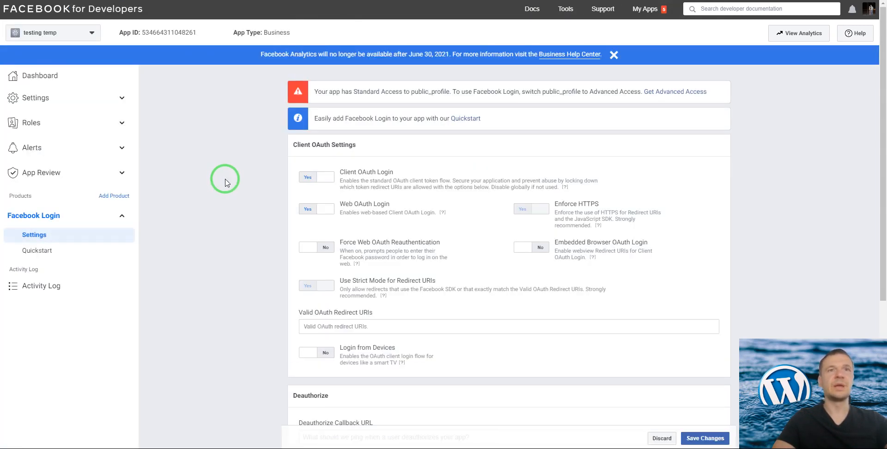
scroll(226, 183, down, 2)
click(146, 0)
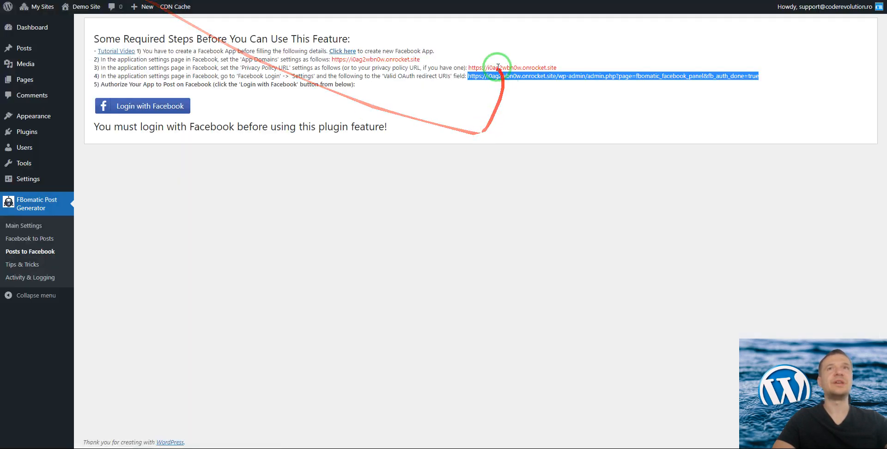
right_click(474, 77)
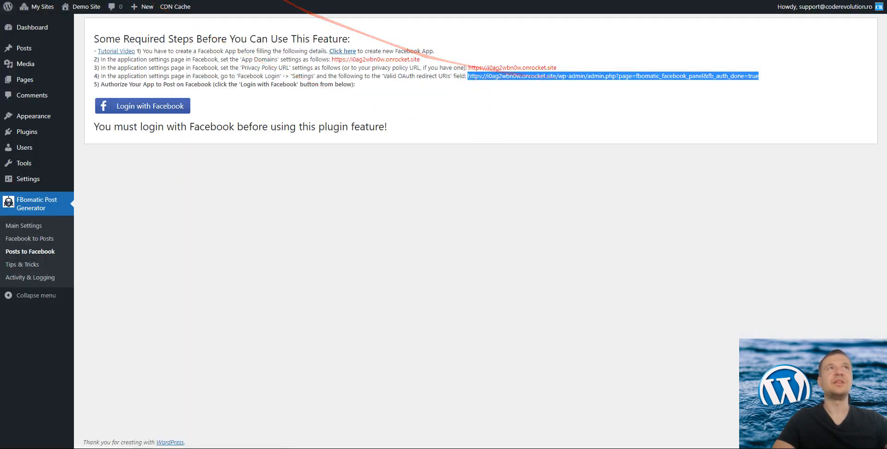
click(197, 0)
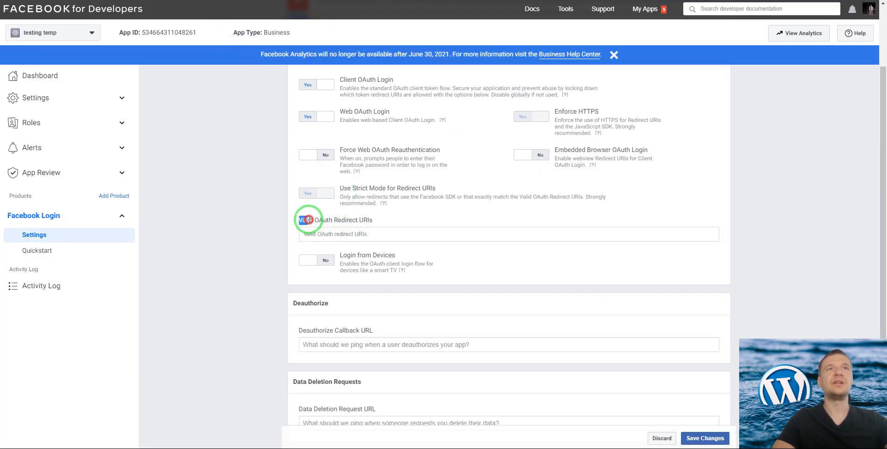
right_click(348, 234)
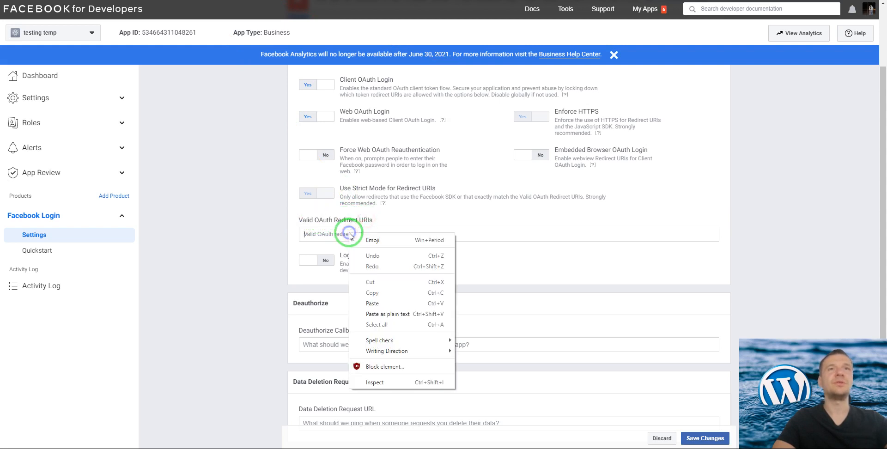
click(372, 306)
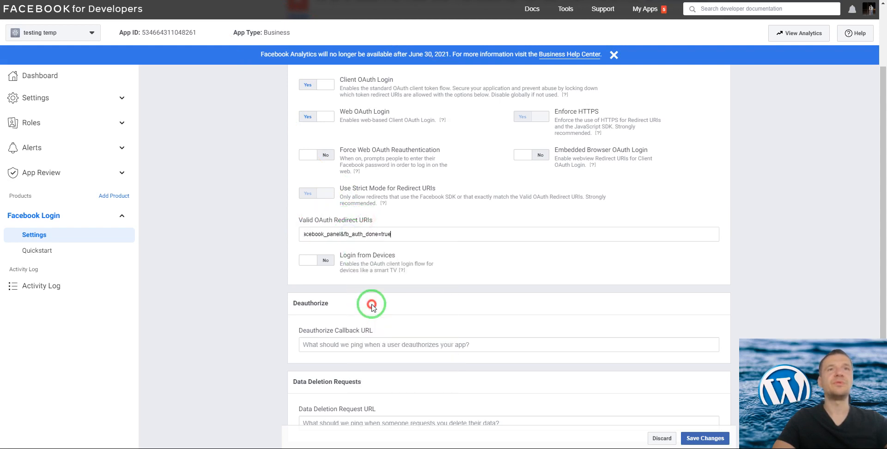
click(330, 267)
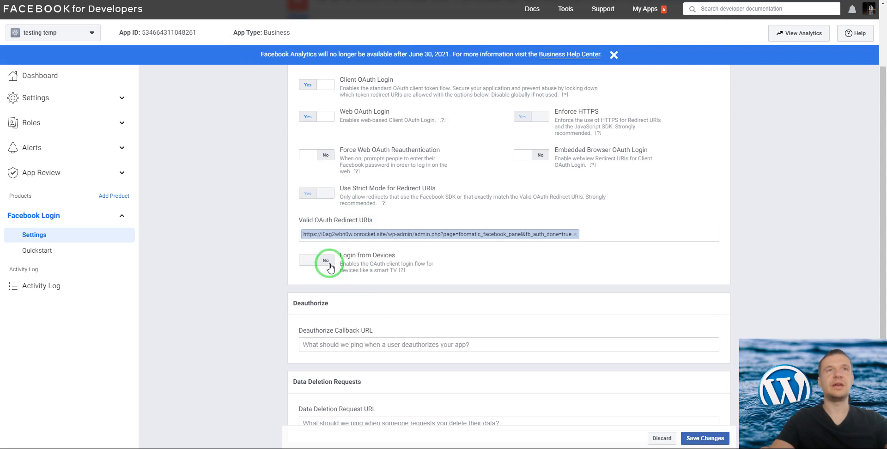
click(693, 437)
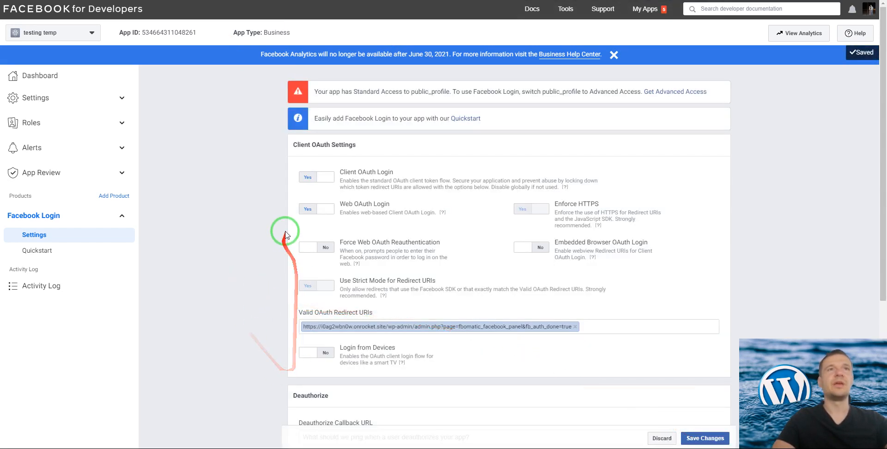
Step: Start the Facebook login from the plugin's Posts to Facebook page and continue with the signed-in account
click(134, 0)
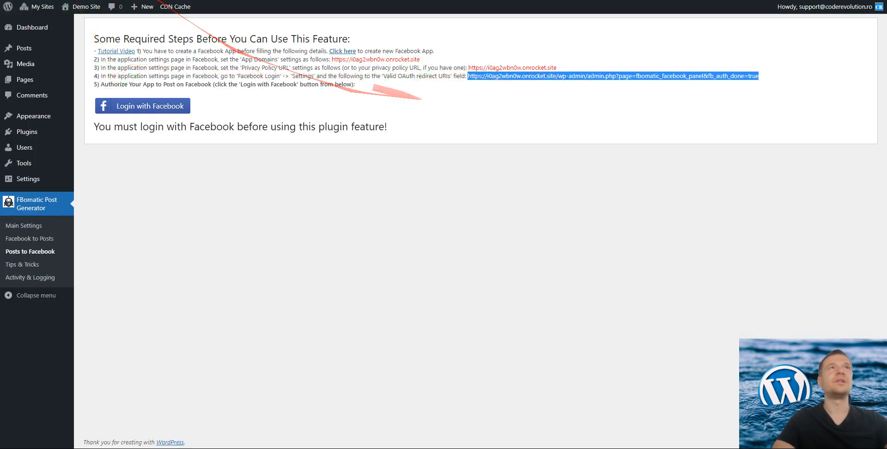
click(175, 0)
click(95, 0)
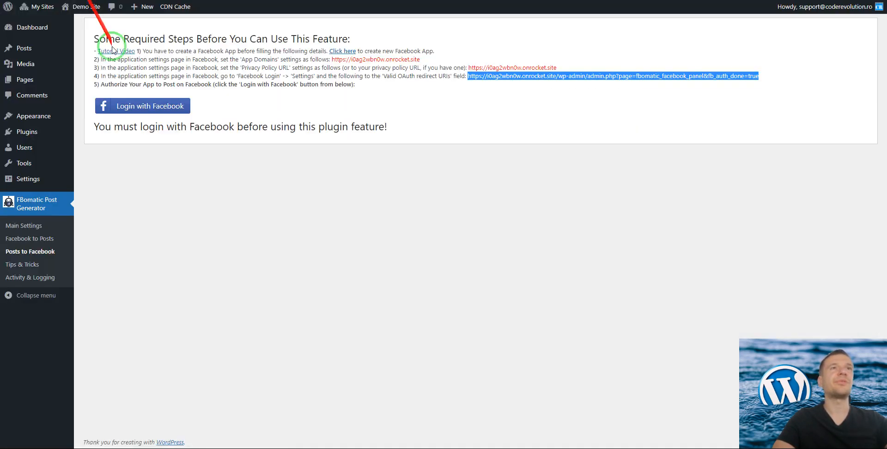
click(146, 107)
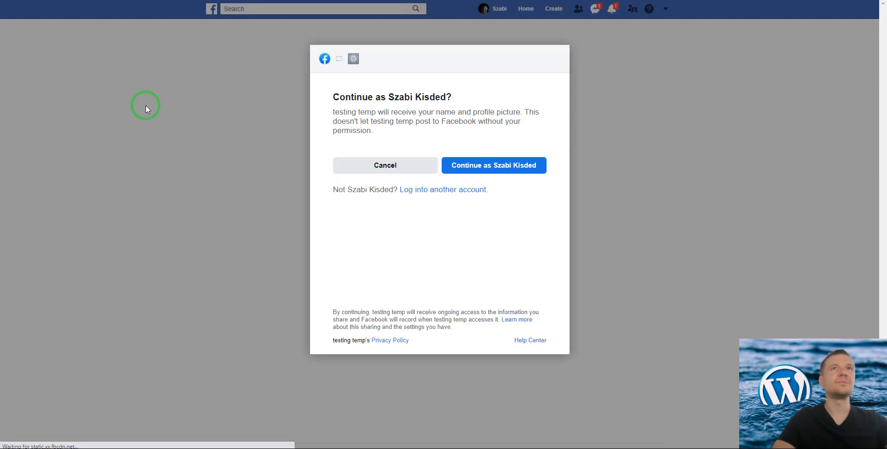
click(492, 166)
Step: Grant testing temp access to the CodeRevolution and WpInitiate pages, accept all permissions and finish linking the app
scroll(462, 233, down, 2)
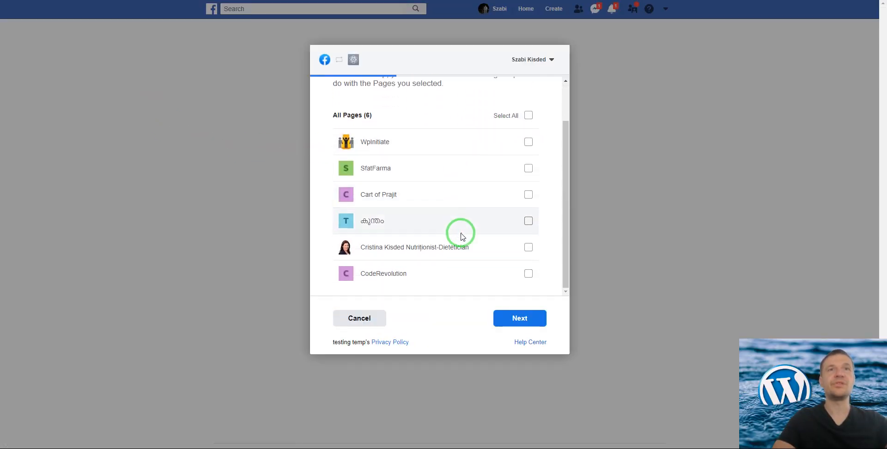
click(528, 274)
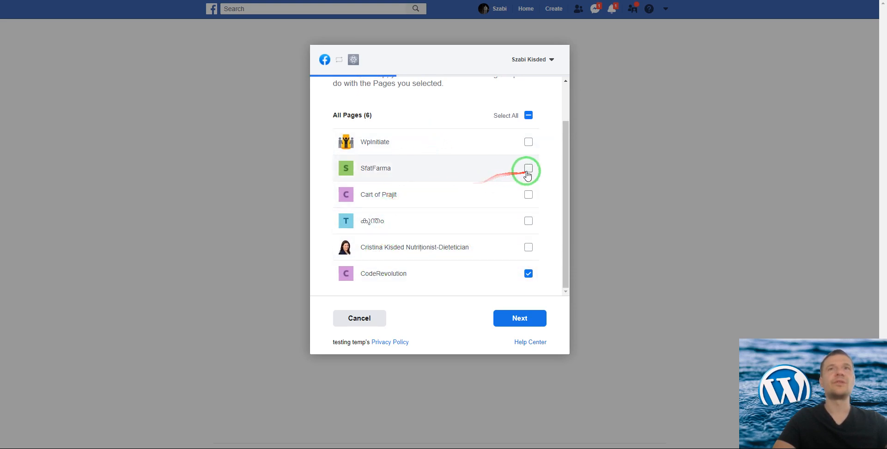
click(529, 143)
click(520, 317)
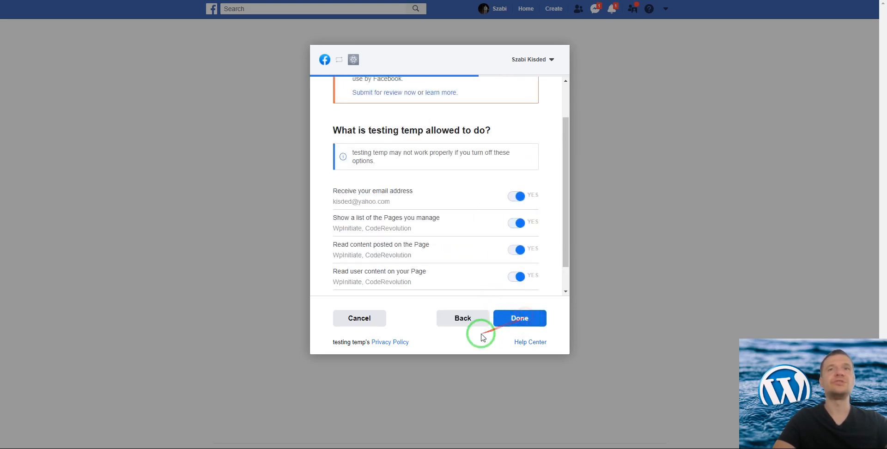
click(511, 321)
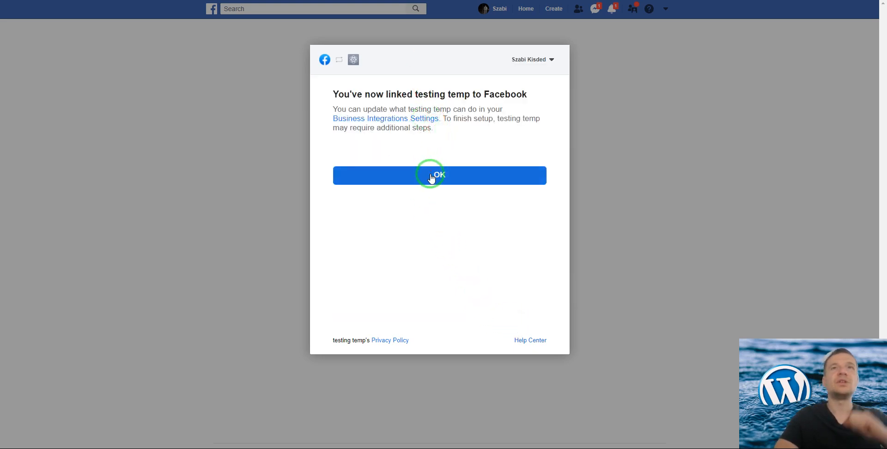
click(434, 179)
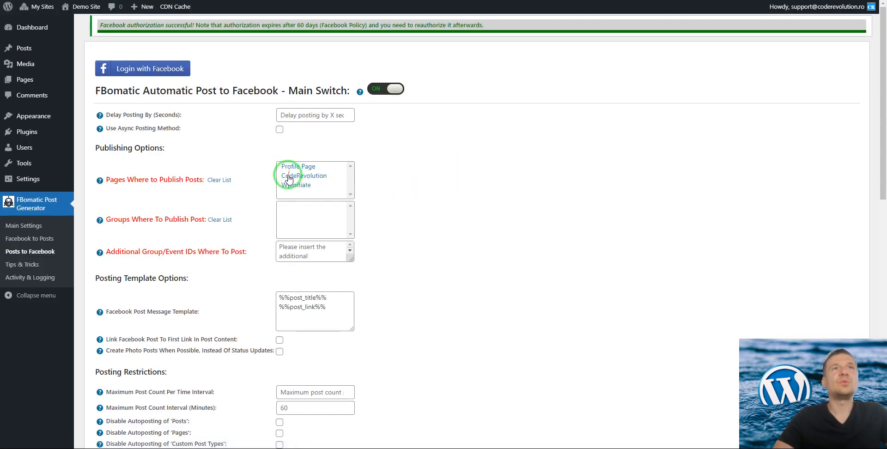
Step: Select WpInitiate as the page where the plugin publishes posts
click(289, 176)
click(290, 186)
click(290, 176)
click(290, 186)
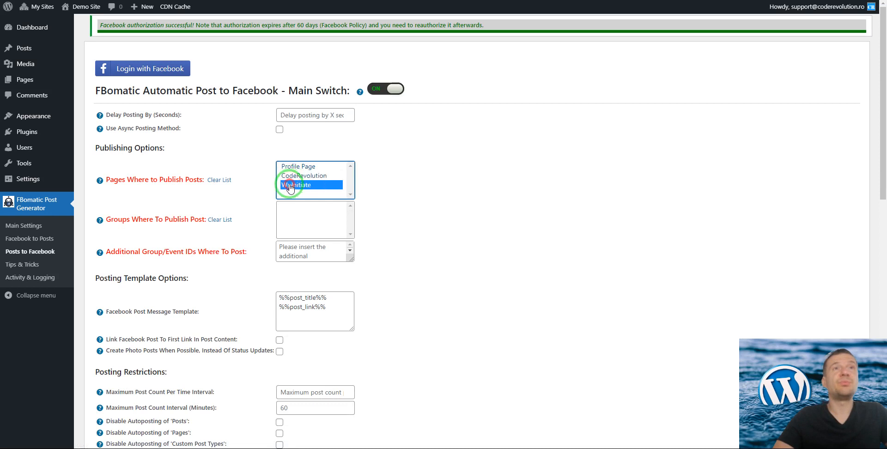
click(290, 176)
click(290, 186)
click(292, 176)
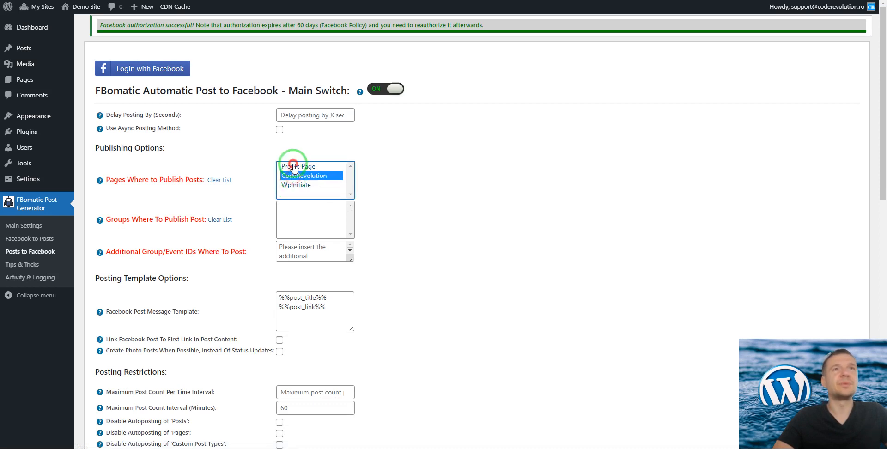
click(292, 167)
click(292, 175)
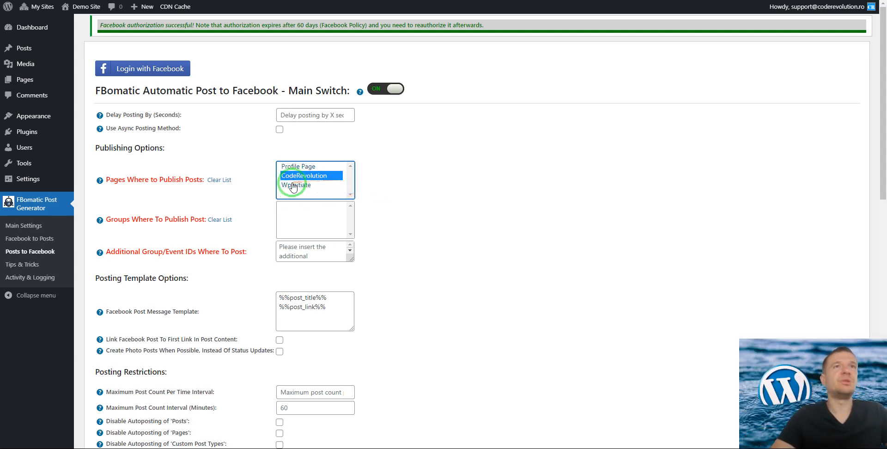
click(295, 185)
click(294, 175)
click(296, 185)
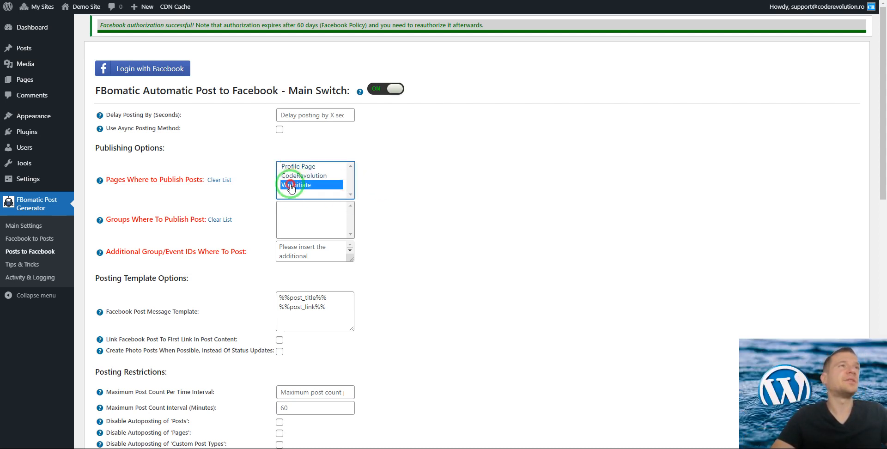
Step: Open the main settings of FBomatic Post Generator
click(30, 207)
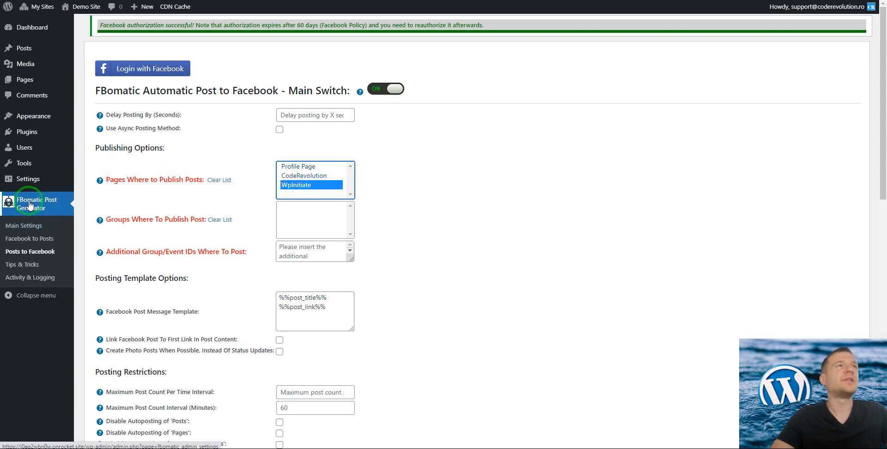